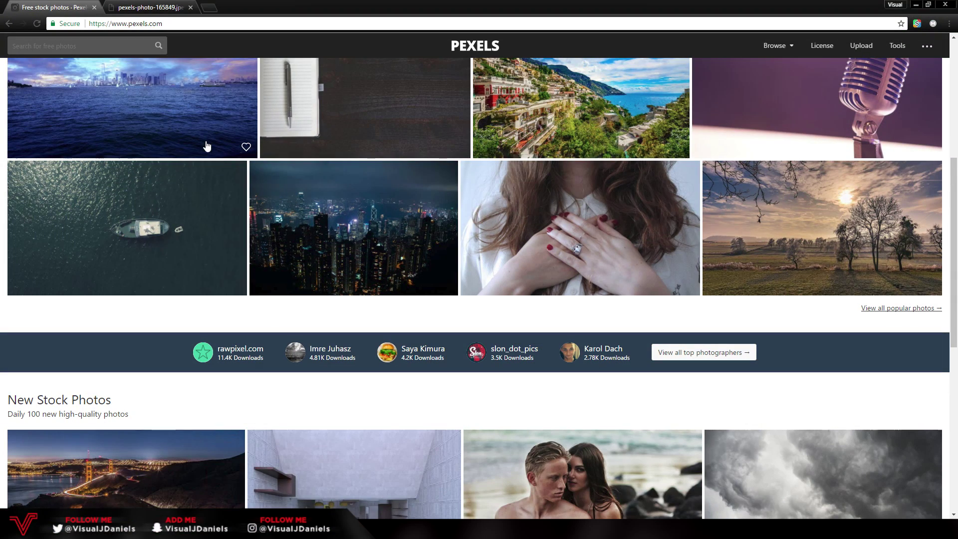
Step: Copy the full-size pexels-photo-165849.jpeg image of the woman on a rock to the clipboard
scroll(207, 145, down, 10)
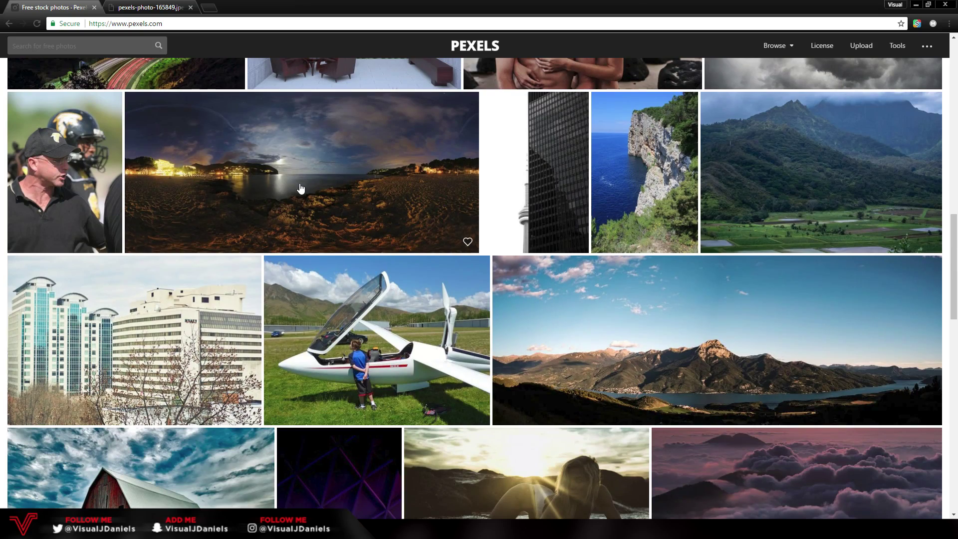
scroll(300, 188, down, 20)
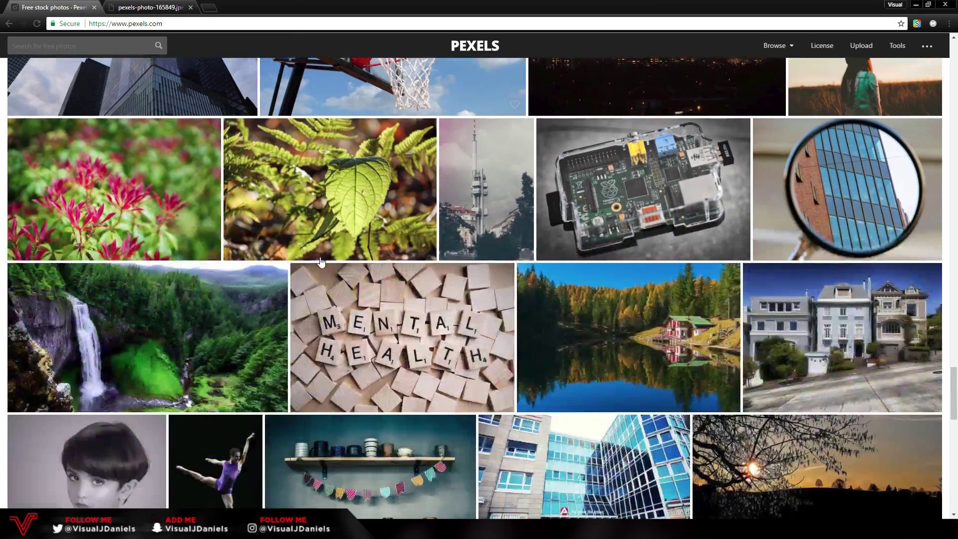
scroll(320, 259, down, 11)
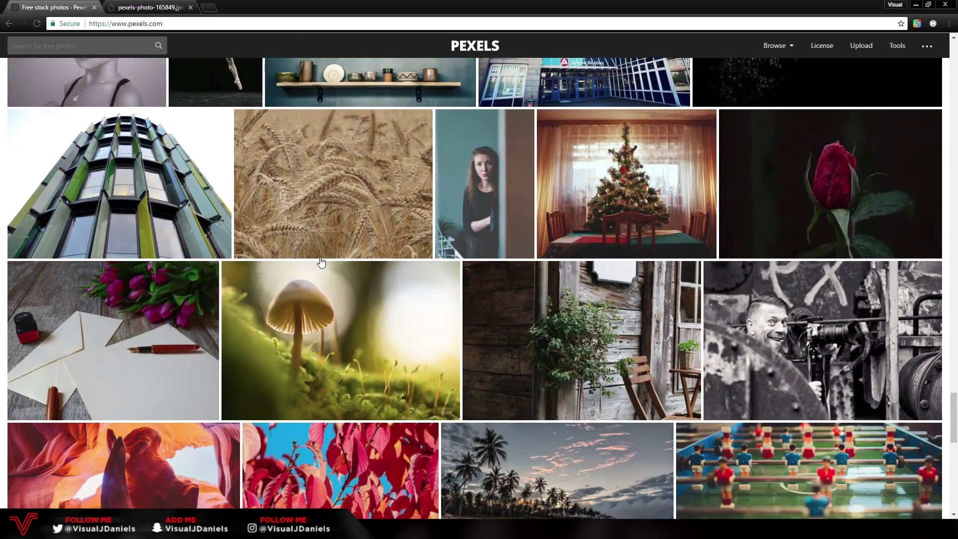
scroll(321, 261, down, 11)
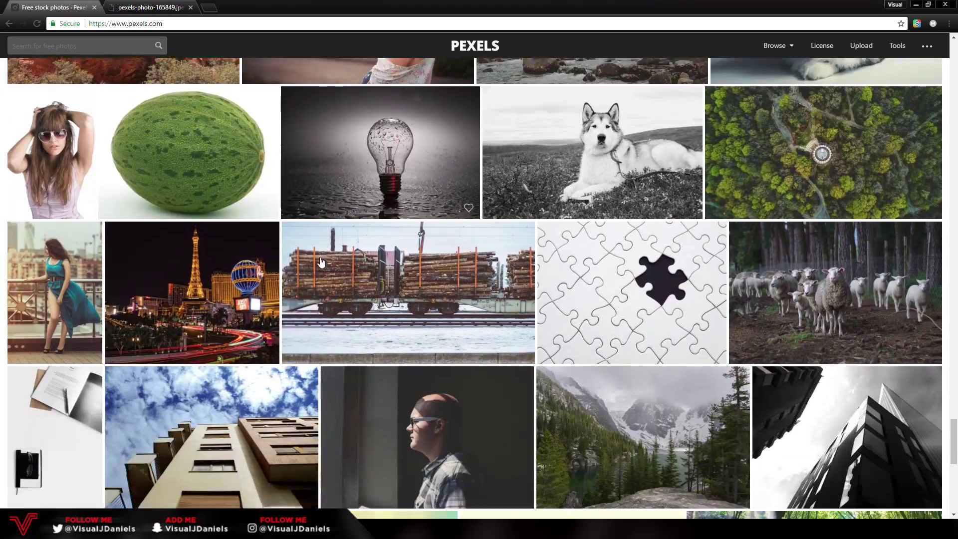
scroll(321, 264, down, 18)
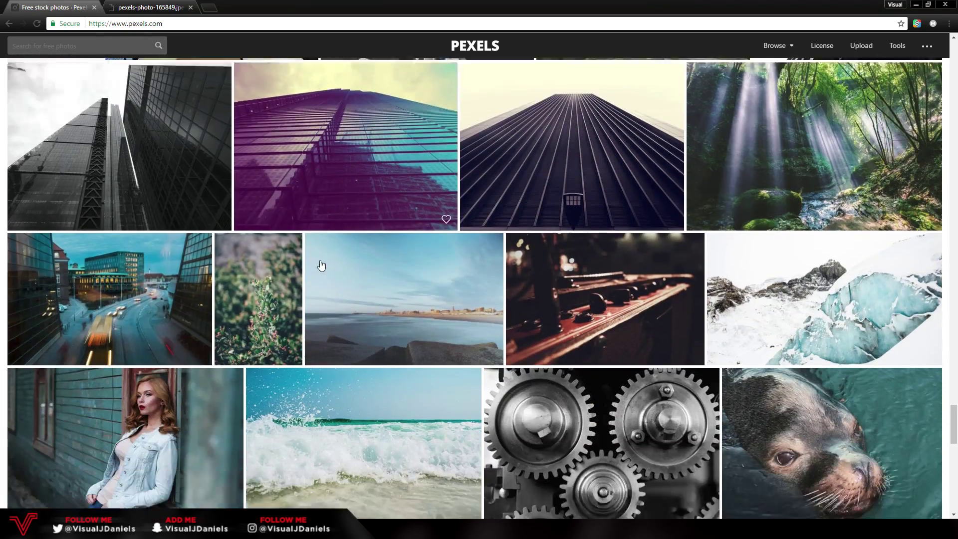
key(ctrl+Tab)
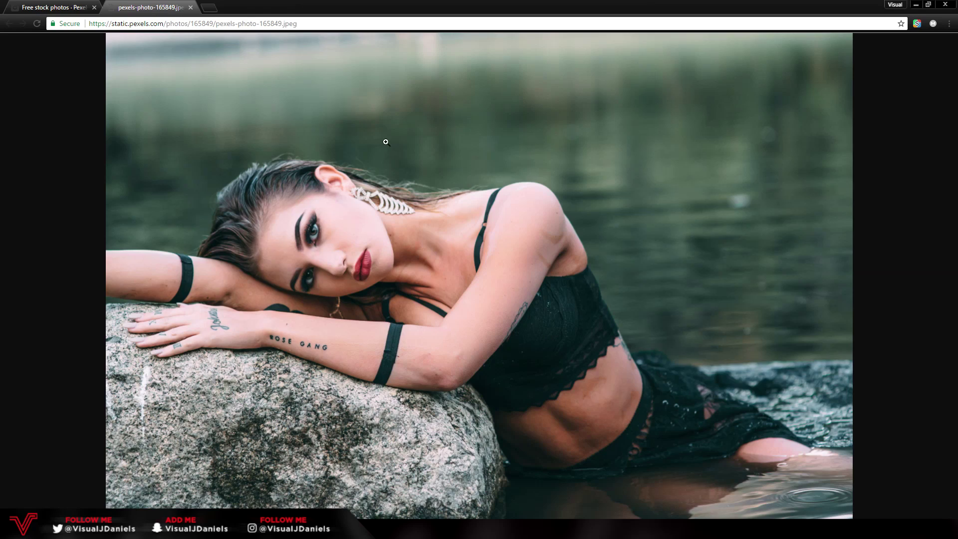
right_click(499, 237)
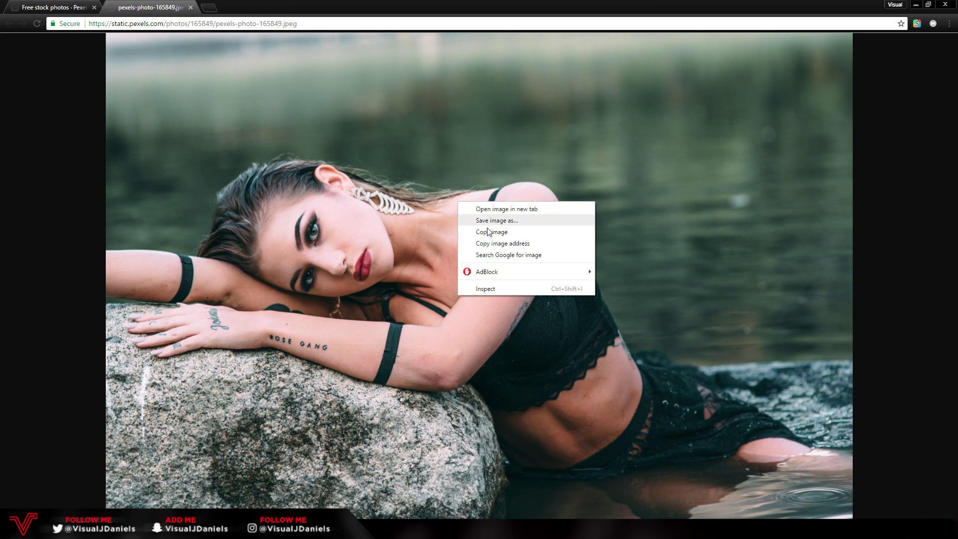
click(504, 236)
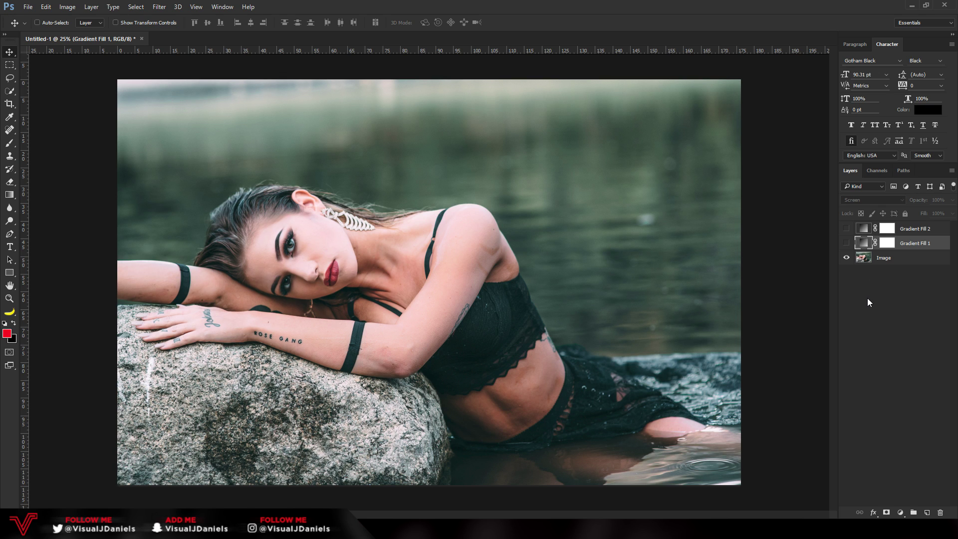
Step: Preview the red Gradient Fill 1 and pink Gradient Fill 2 overlays, leaving both hidden
click(846, 243)
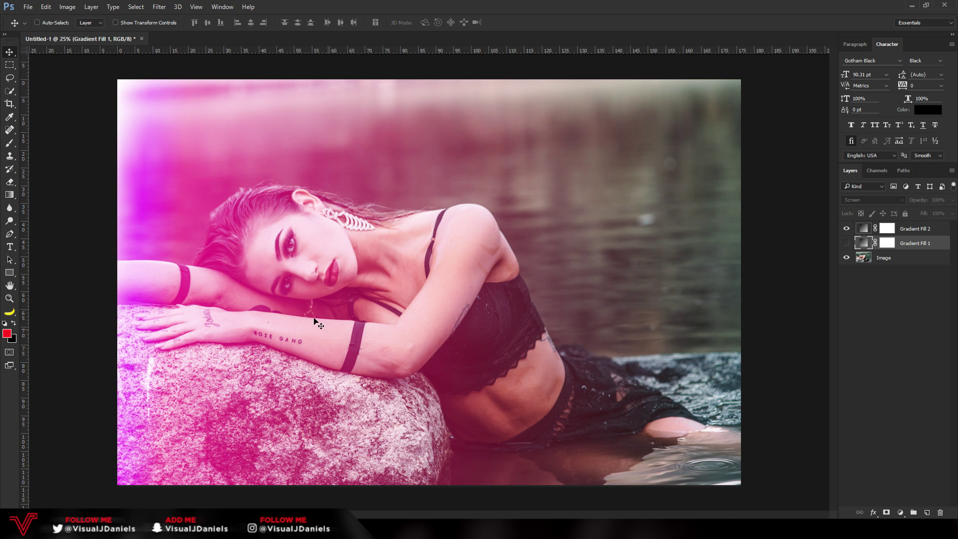
click(846, 228)
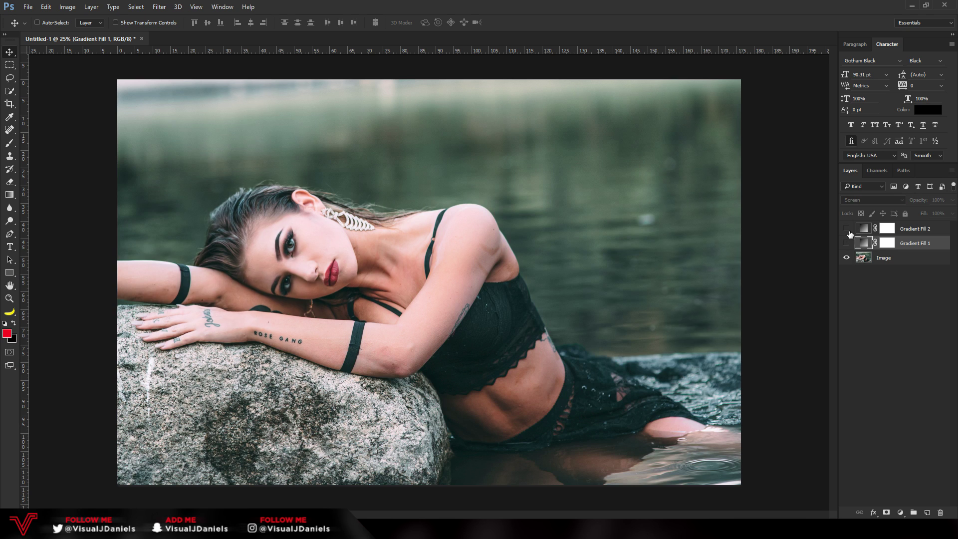
click(846, 228)
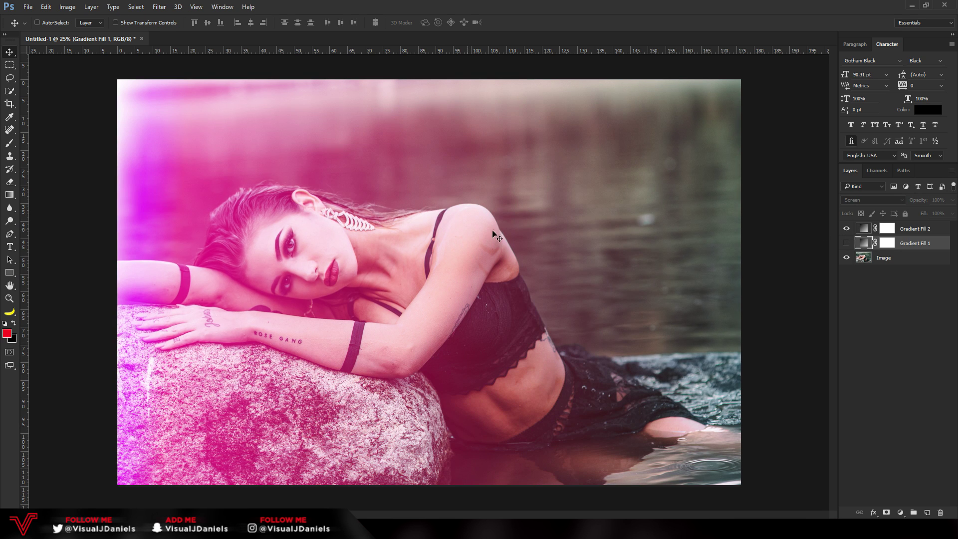
click(846, 229)
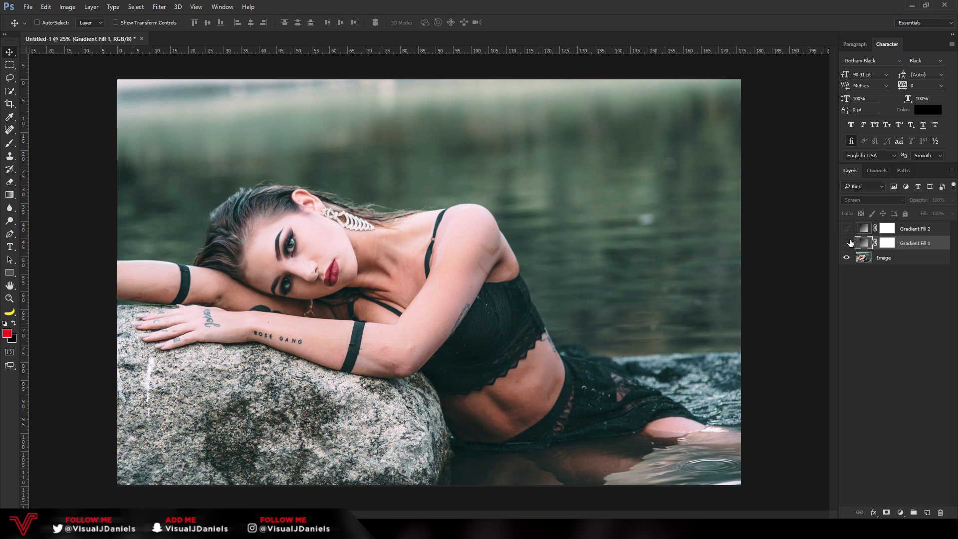
click(845, 243)
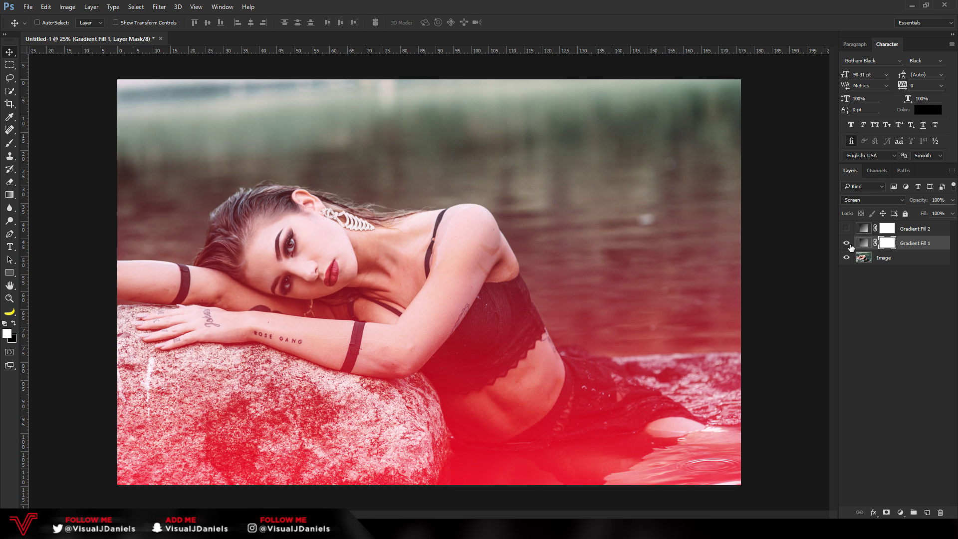
click(846, 243)
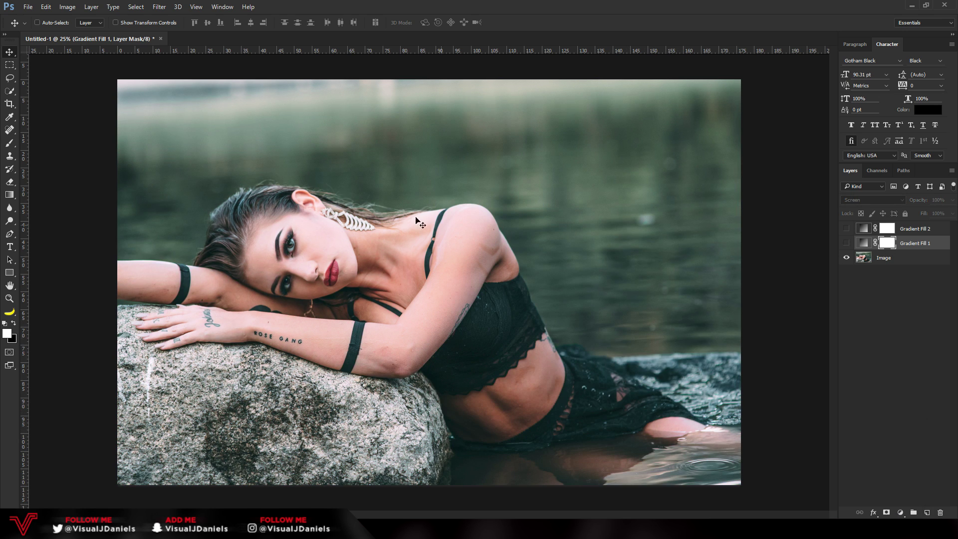
click(92, 7)
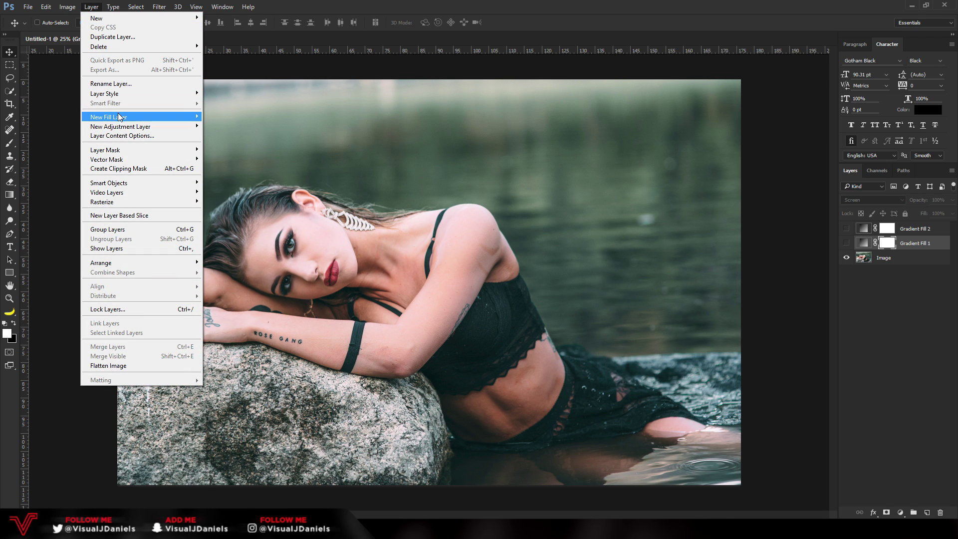
Step: Create Gradient Fill 3 in Screen mode, giving a red 90° linear glow from the bottom
mouse_move(120, 119)
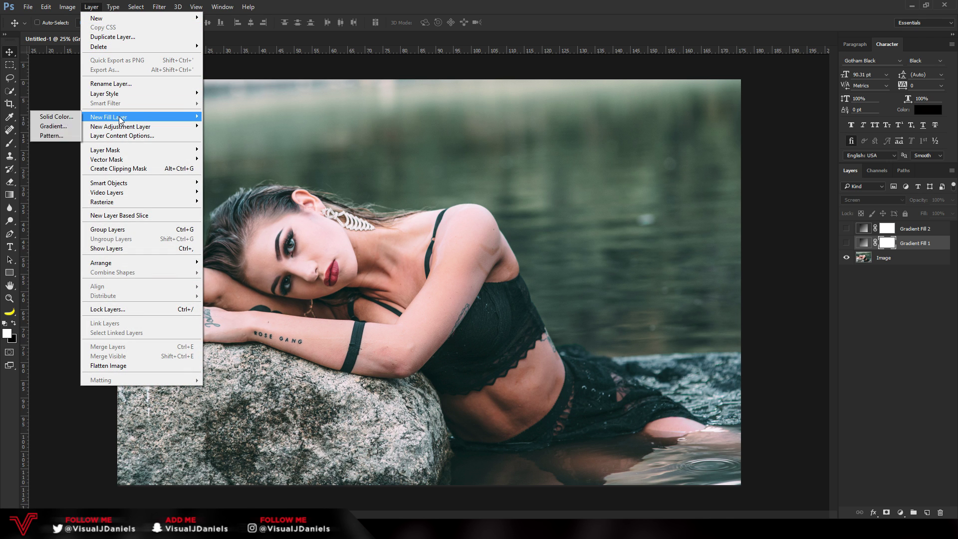
click(71, 127)
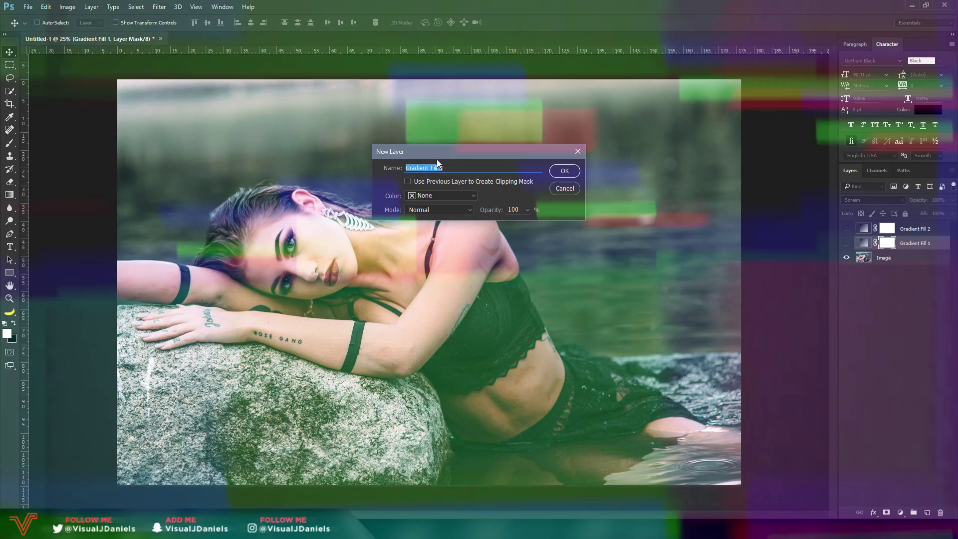
drag(444, 155, 425, 139)
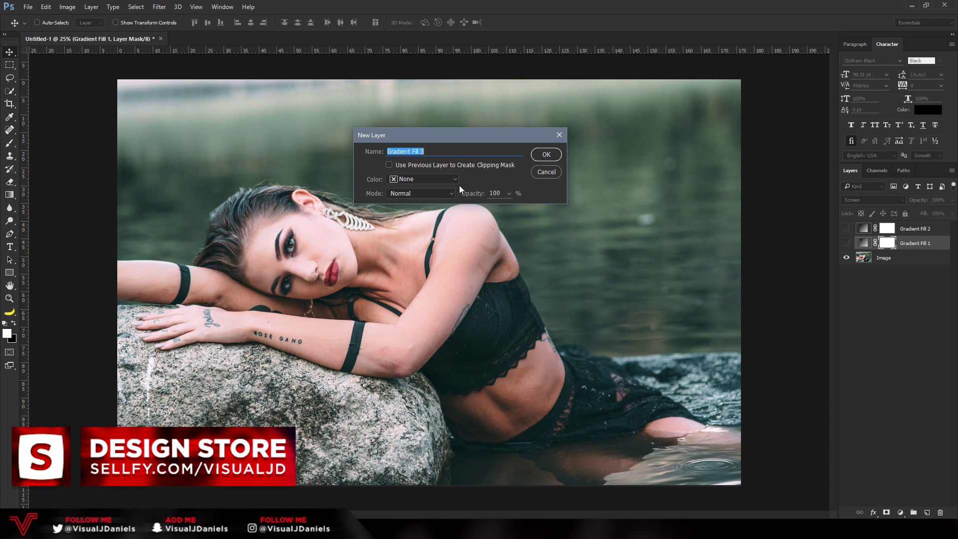
click(420, 195)
click(436, 264)
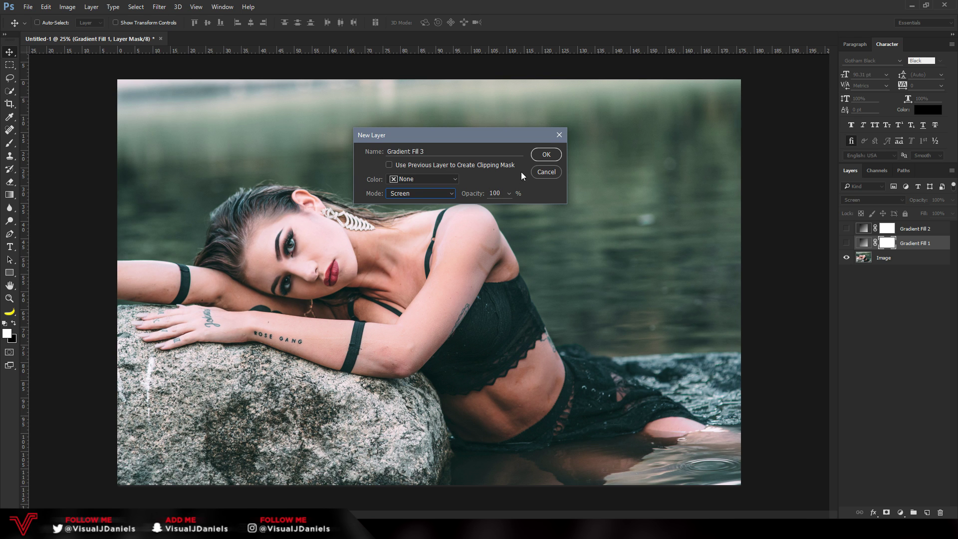
click(554, 155)
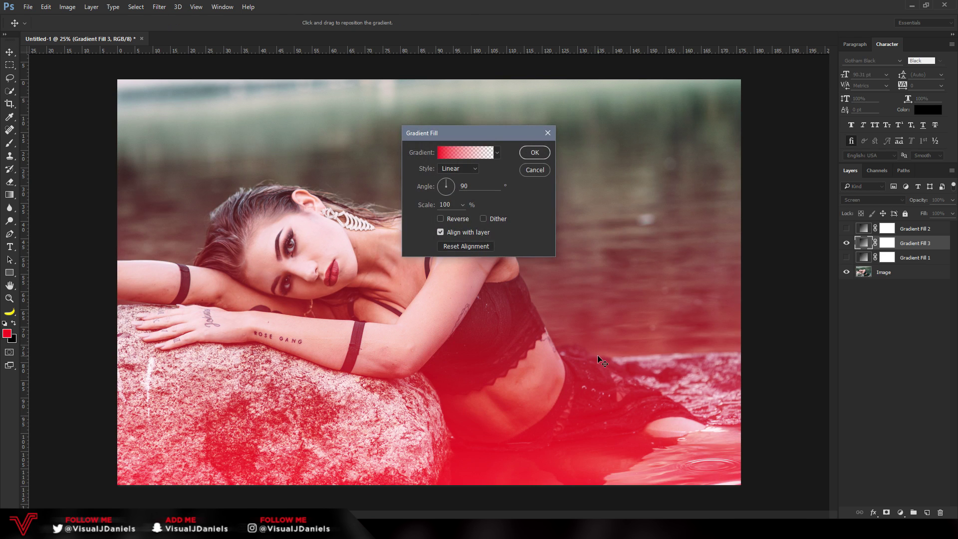
drag(471, 134, 579, 106)
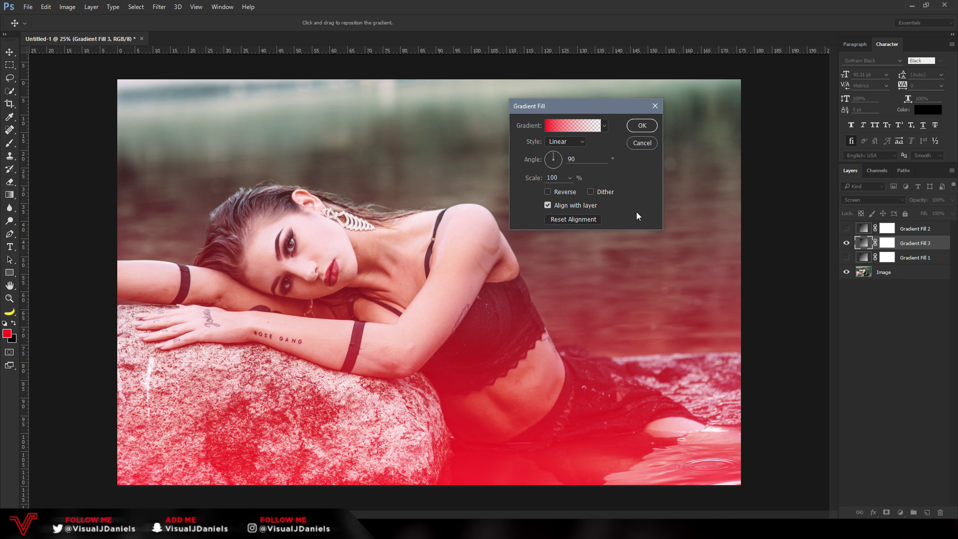
Step: Make Gradient Fill 3 a Foreground to Transparent gradient starting from blue #005aff
click(561, 128)
mouse_move(552, 103)
mouse_down()
mouse_move(594, 121)
mouse_move(576, 80)
mouse_move(549, 92)
mouse_move(556, 96)
mouse_move(553, 88)
mouse_up()
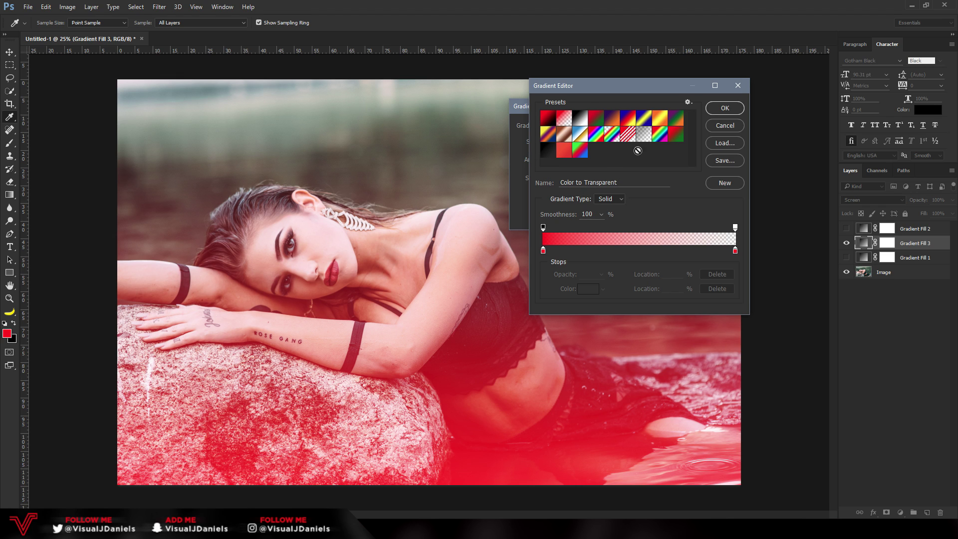
click(564, 124)
double_click(543, 251)
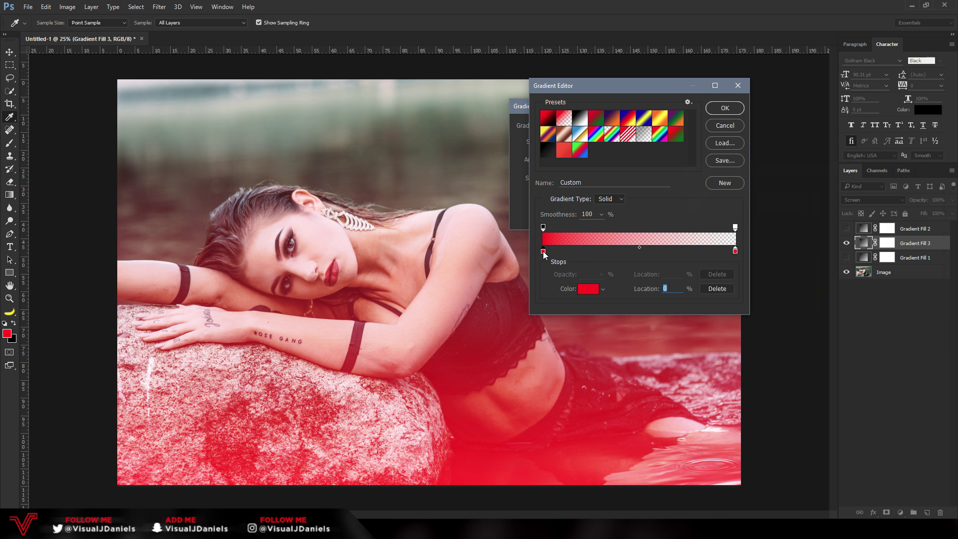
drag(719, 168, 569, 285)
mouse_move(671, 345)
mouse_down()
mouse_move(672, 371)
mouse_move(674, 358)
mouse_up()
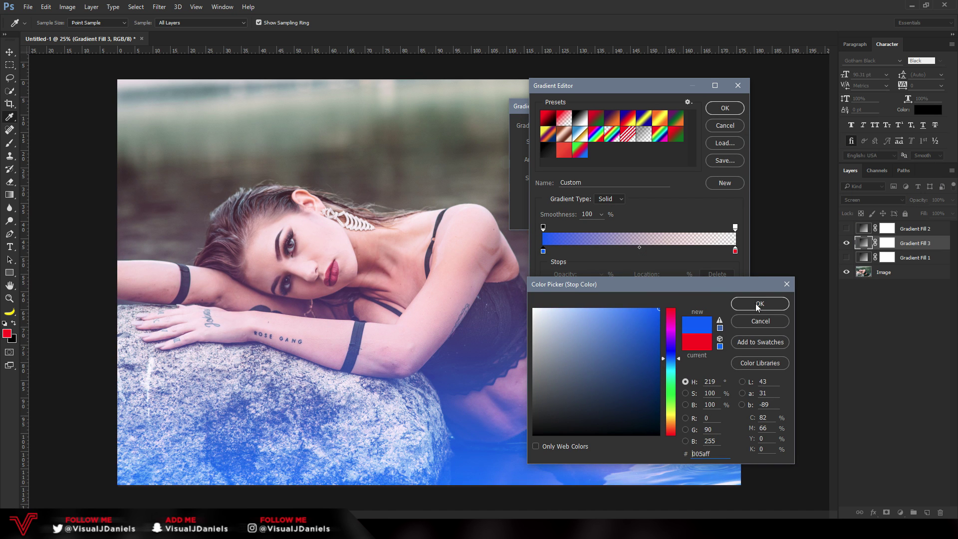
click(757, 304)
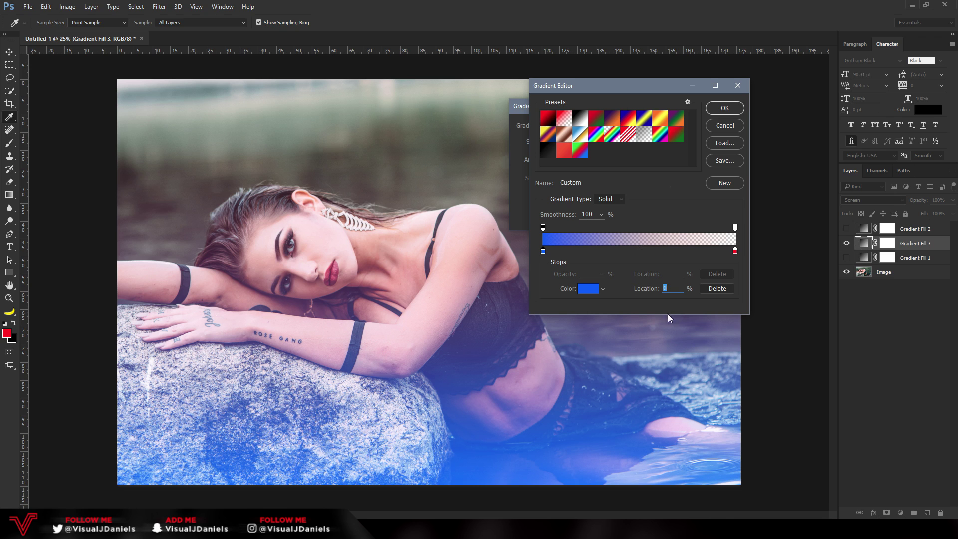
click(725, 109)
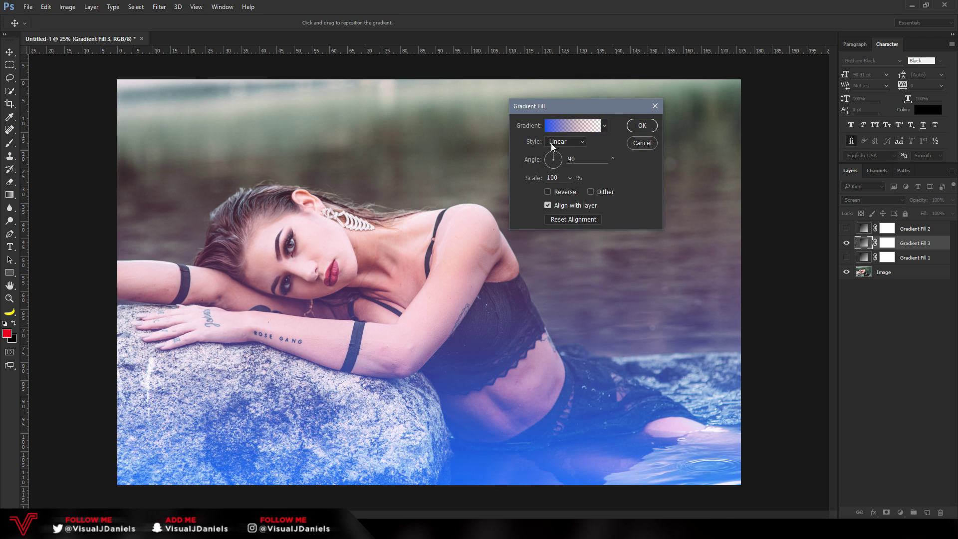
Step: Keep the gradient Linear and set its angle to -176.19° so the glow comes from the right
drag(549, 105, 652, 122)
click(668, 158)
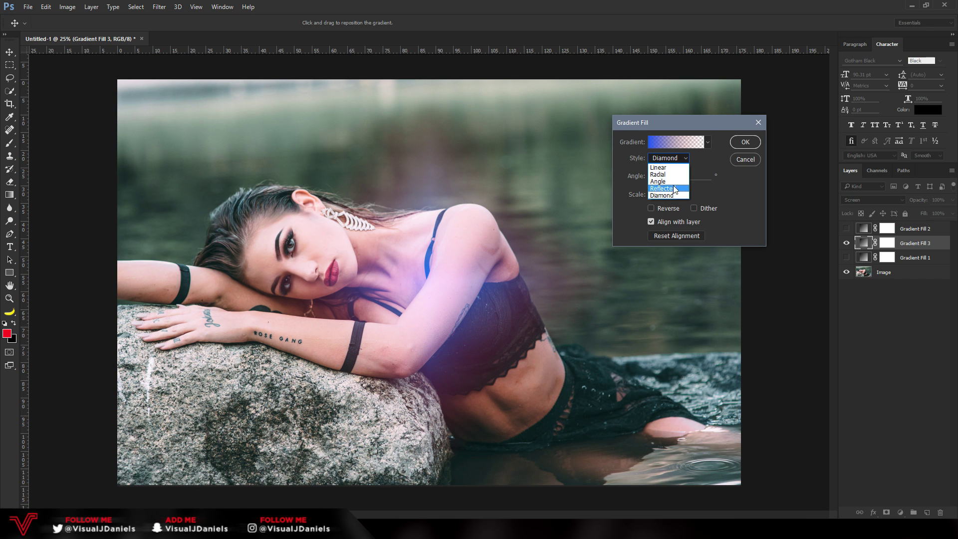
click(658, 167)
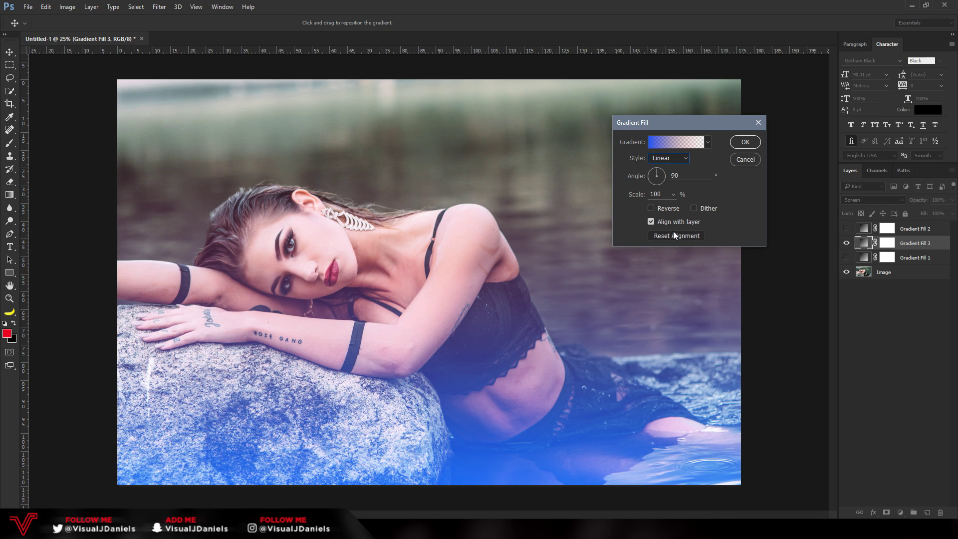
key(Tab)
mouse_move(662, 175)
mouse_down()
mouse_move(649, 178)
mouse_move(663, 177)
mouse_up()
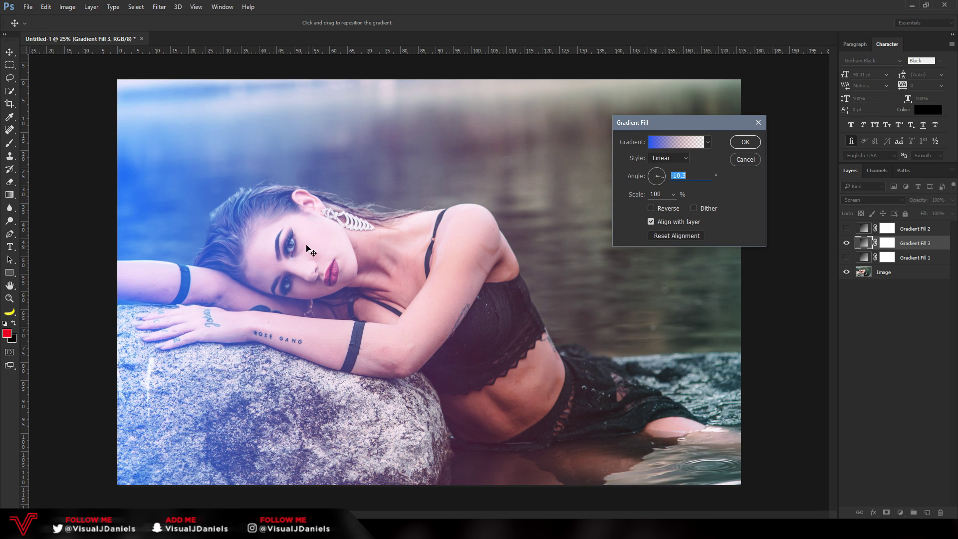
click(649, 175)
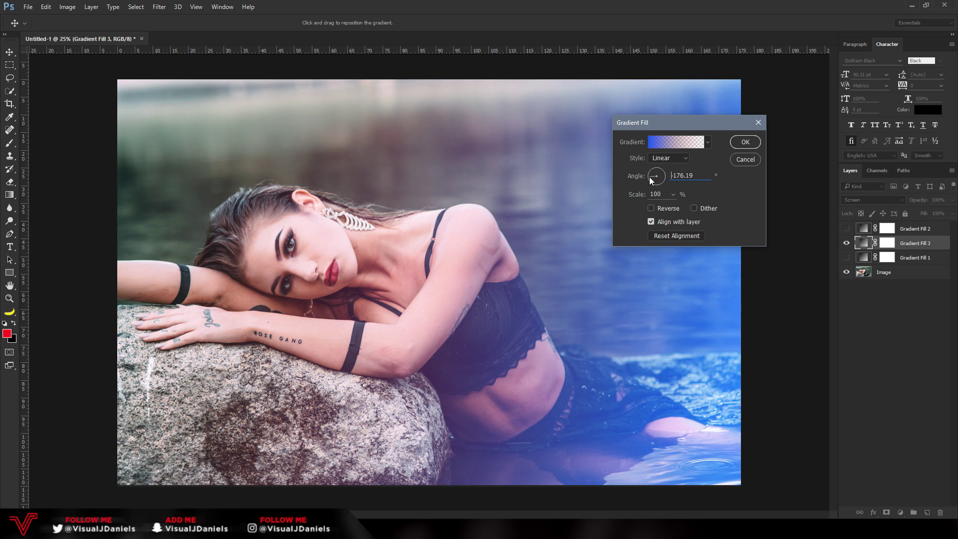
Step: Try larger gradient scales, return Scale to 100%, and apply Gradient Fill 3
click(673, 194)
mouse_move(675, 204)
mouse_down()
mouse_move(685, 209)
mouse_move(668, 208)
mouse_up()
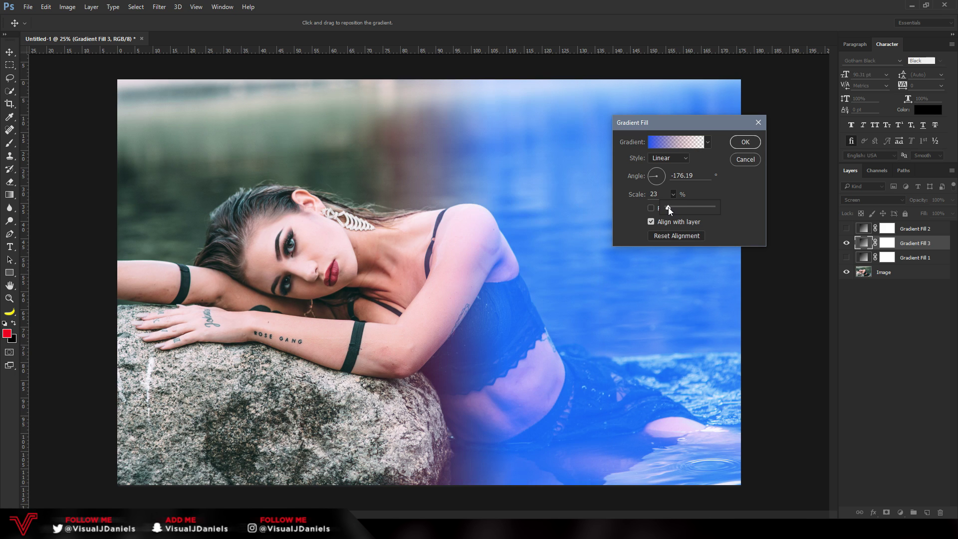
click(684, 207)
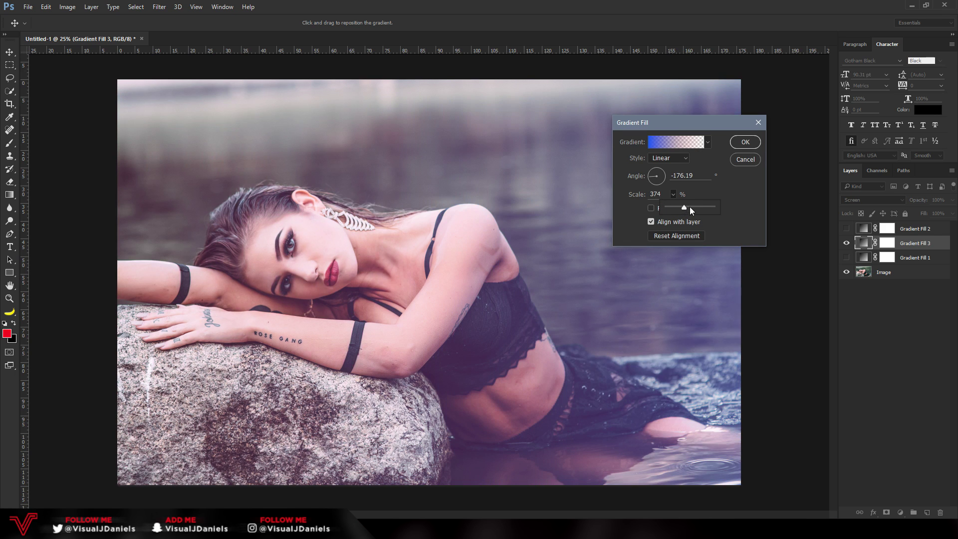
drag(681, 207, 671, 207)
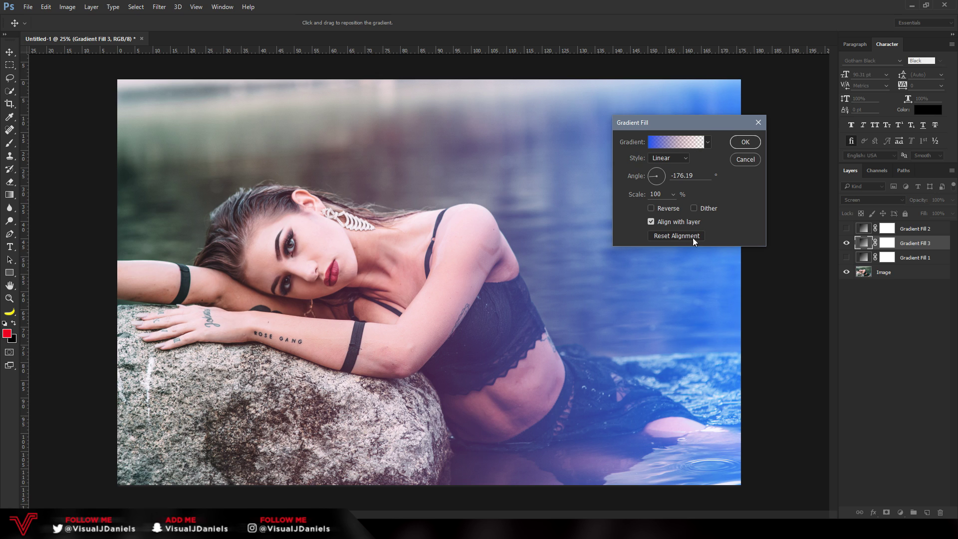
click(745, 142)
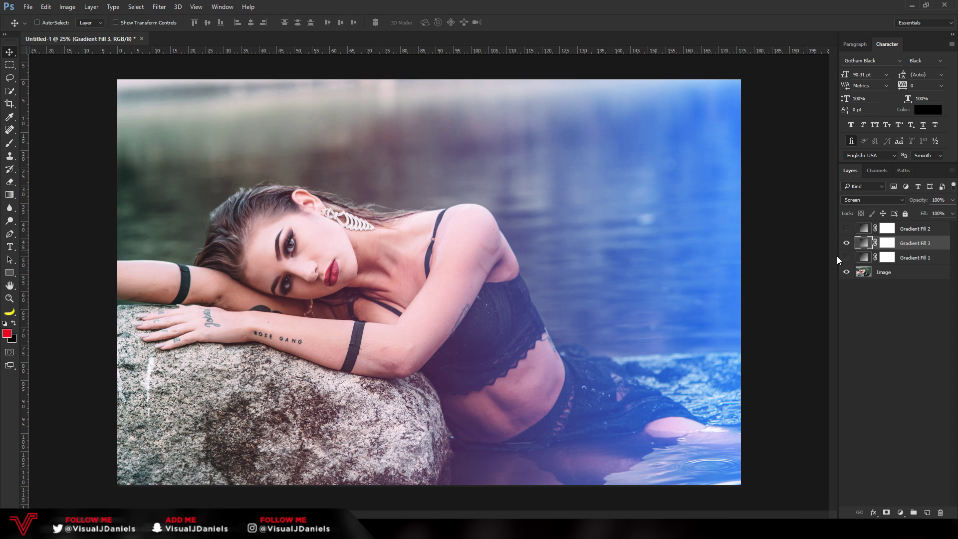
Step: Hide the Gradient Fill 3 and Gradient Fill 2 layers
click(846, 243)
click(846, 229)
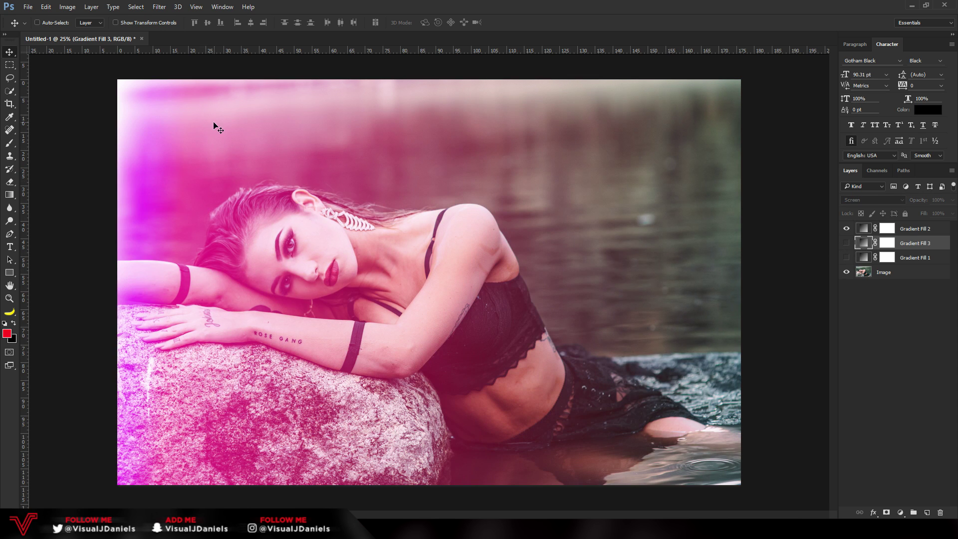
click(846, 228)
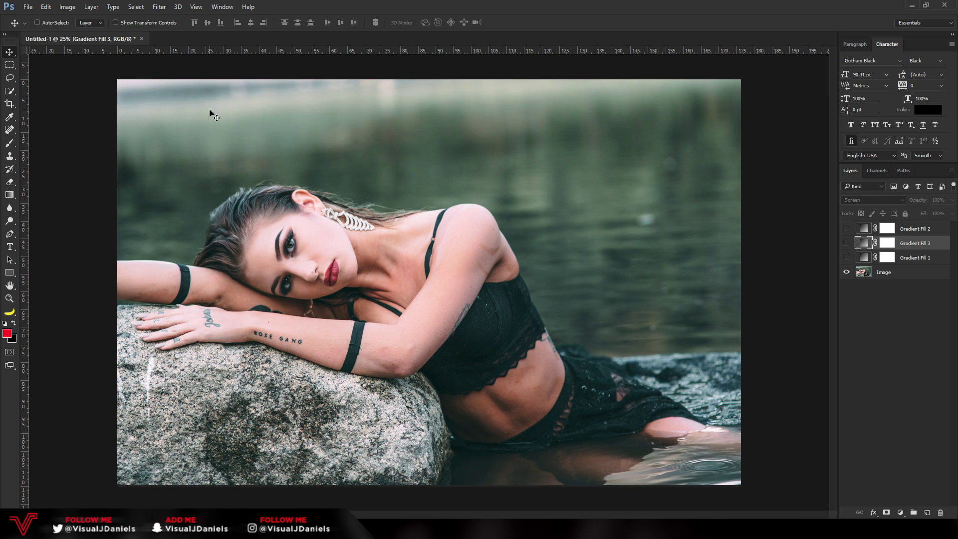
Step: Create Gradient Fill 4 in Screen mode with no colour label
click(87, 7)
mouse_move(101, 118)
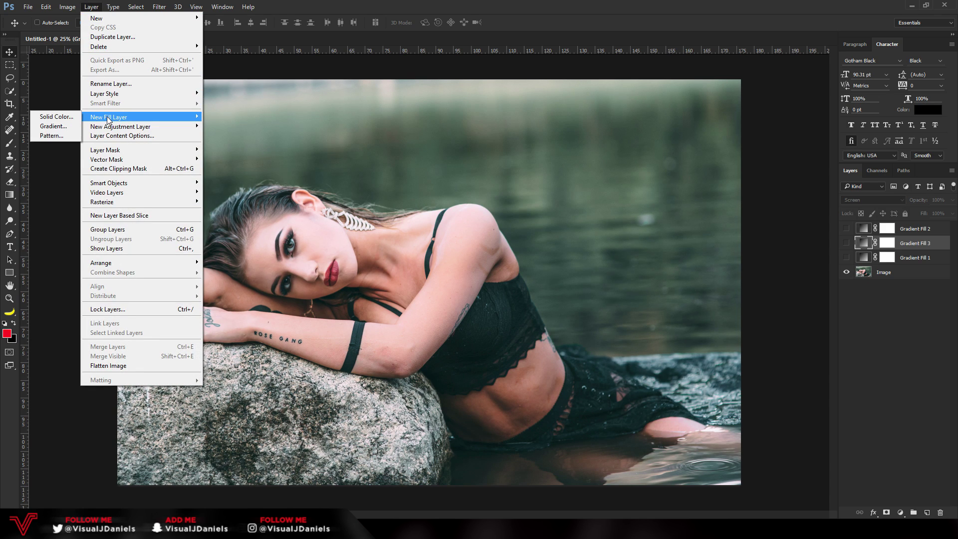
click(61, 125)
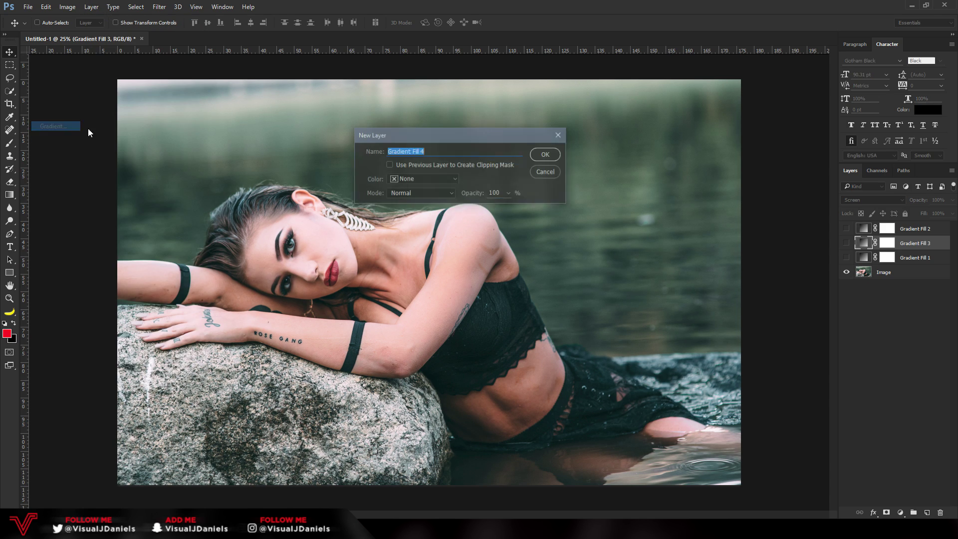
click(414, 181)
click(419, 183)
click(429, 193)
click(406, 272)
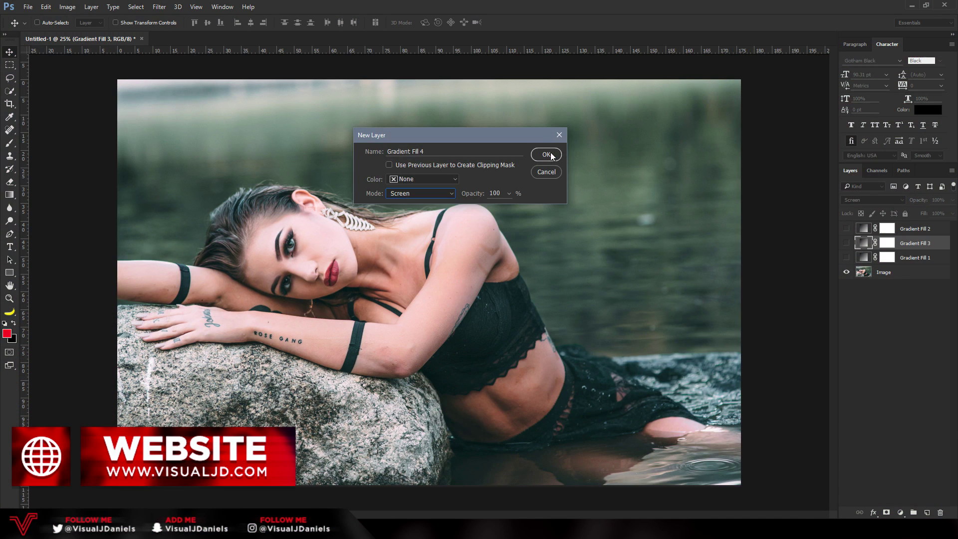
click(551, 156)
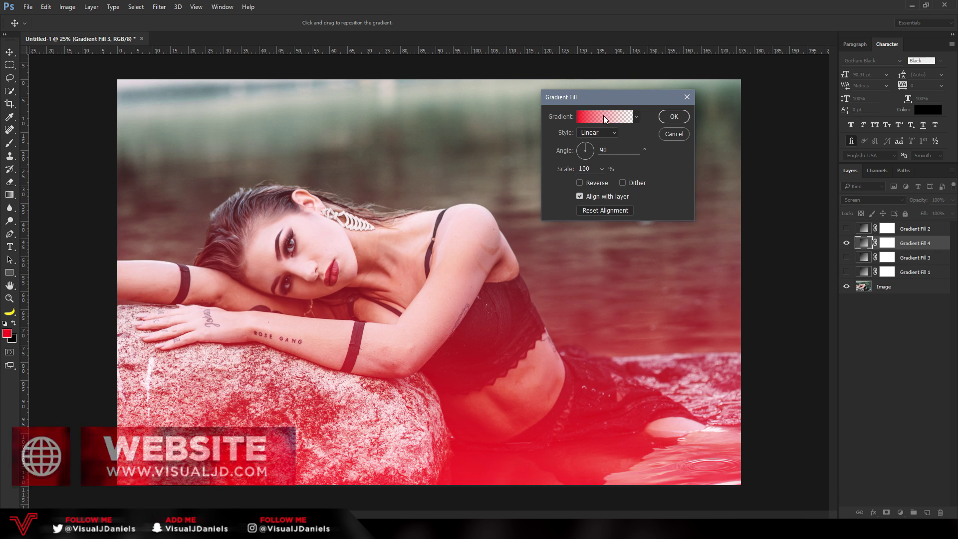
Step: Set the left stop of Gradient Fill 4's gradient to white
click(598, 116)
drag(579, 118, 583, 161)
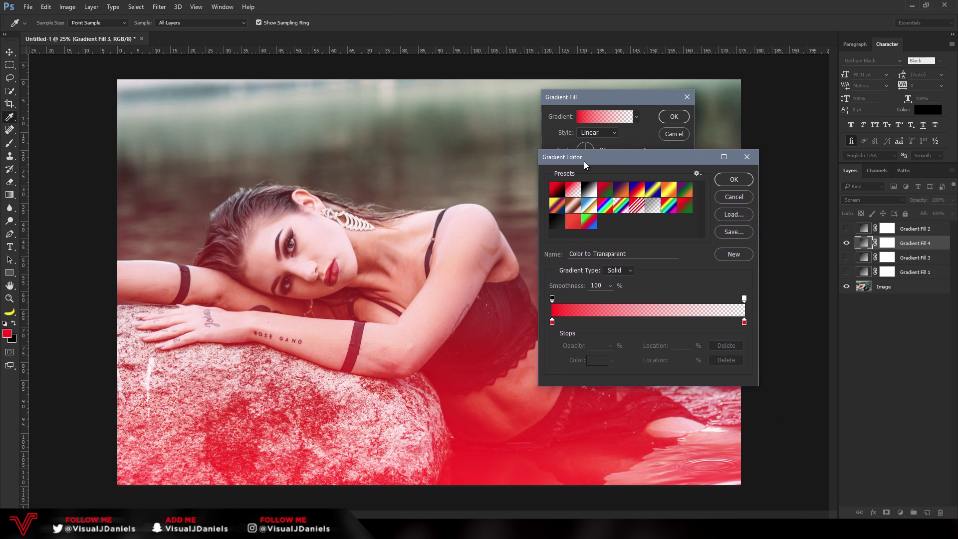
double_click(552, 322)
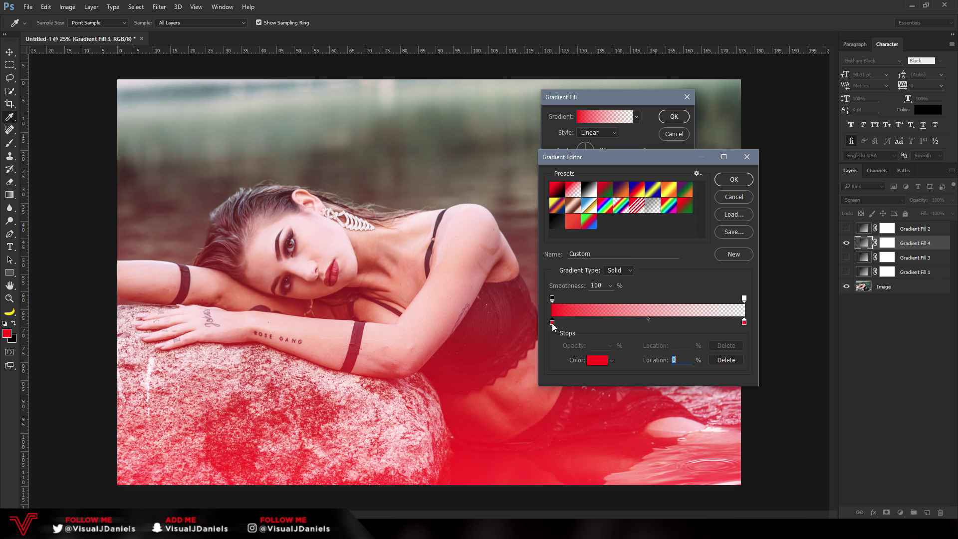
click(553, 323)
drag(553, 322, 533, 309)
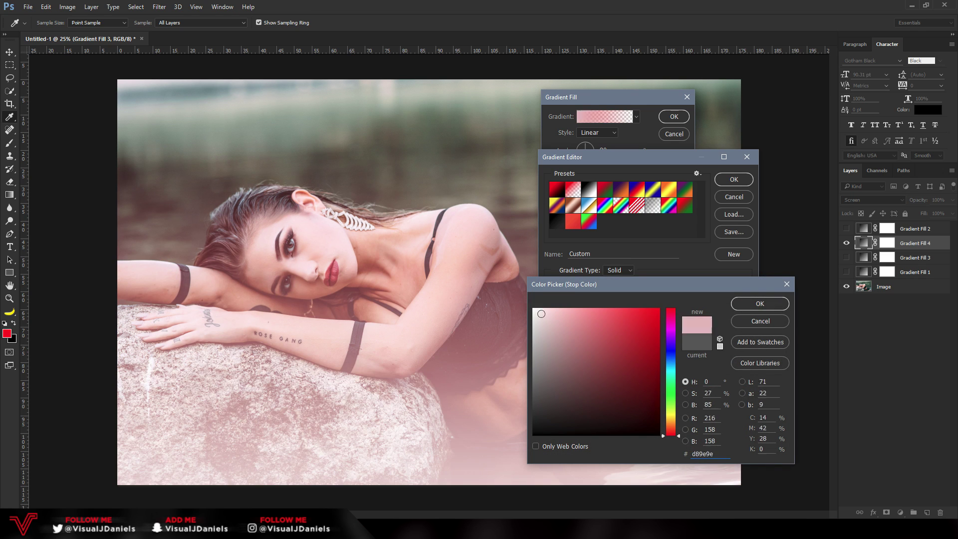
key(Return)
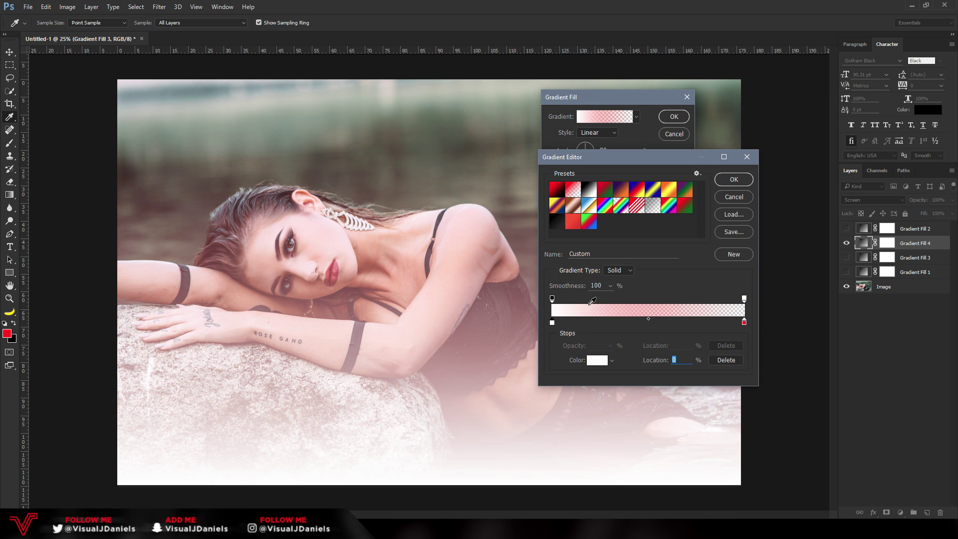
Step: Make the second gradient stop a saturated magenta
double_click(552, 323)
drag(591, 285, 641, 263)
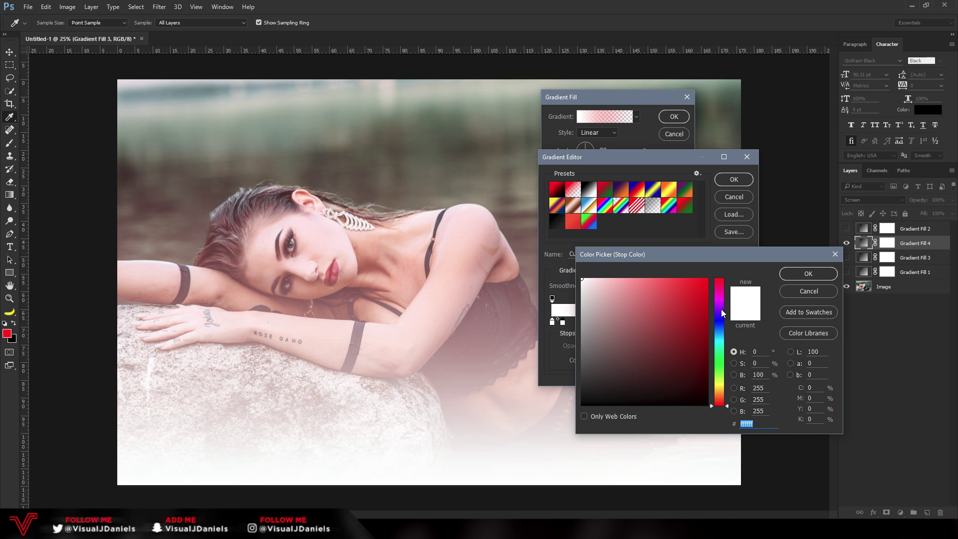
drag(721, 309, 719, 299)
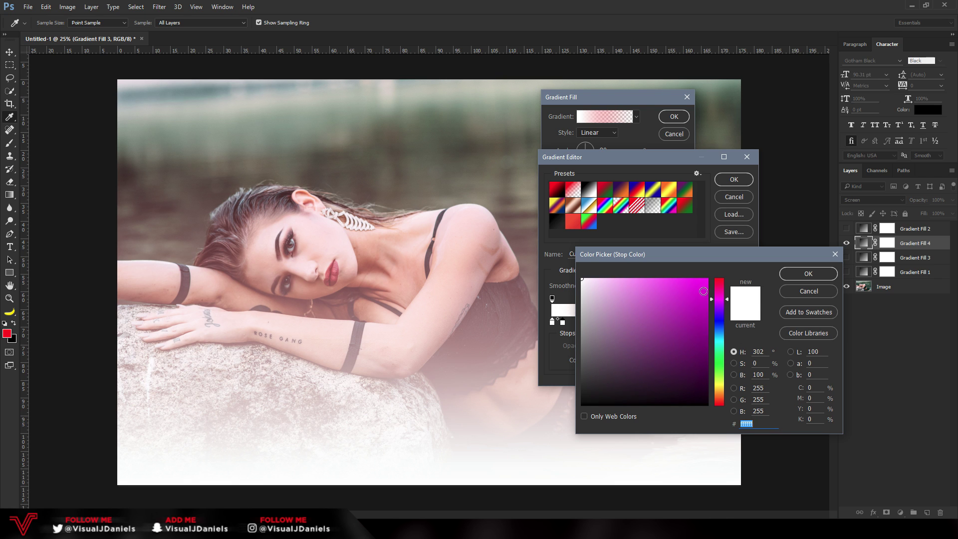
click(703, 291)
click(797, 272)
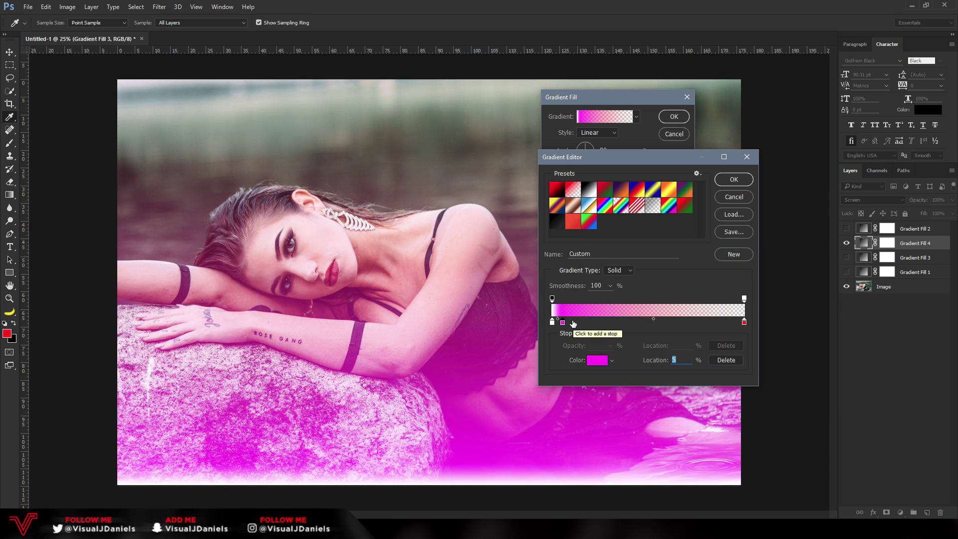
Step: Add a violet #8a00ff stop at location 13 beside the magenta one and confirm the gradient
double_click(572, 322)
drag(716, 304, 717, 311)
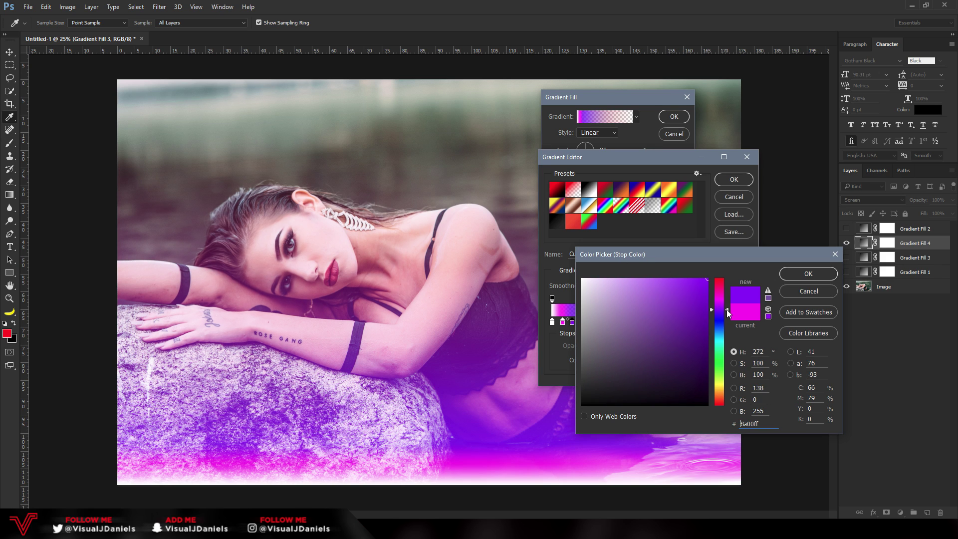
click(808, 274)
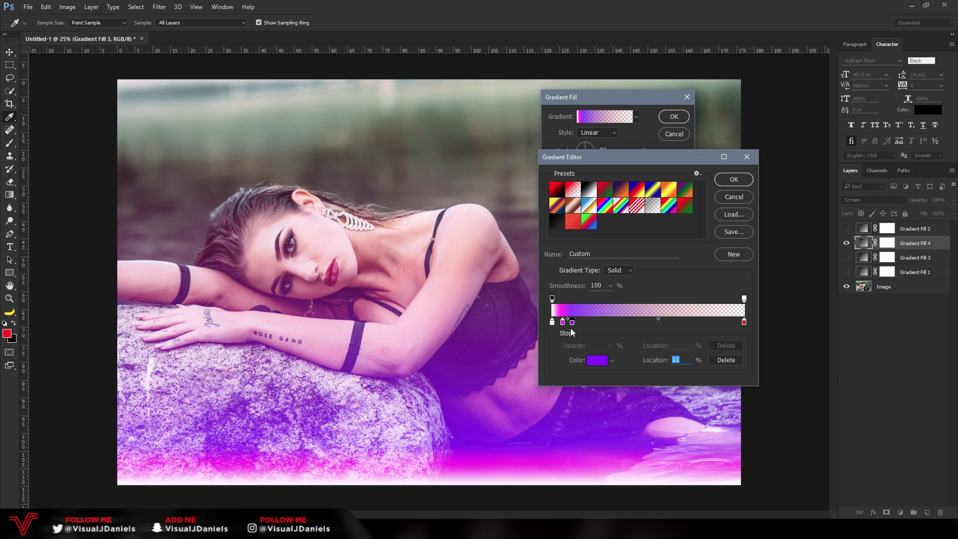
mouse_move(573, 324)
mouse_down()
mouse_move(594, 325)
mouse_move(577, 325)
mouse_up()
click(563, 323)
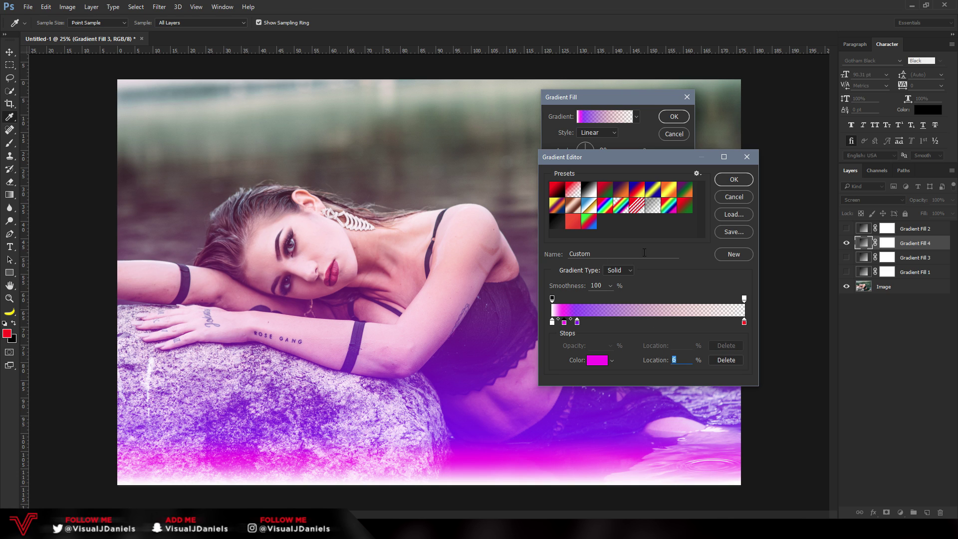
click(738, 181)
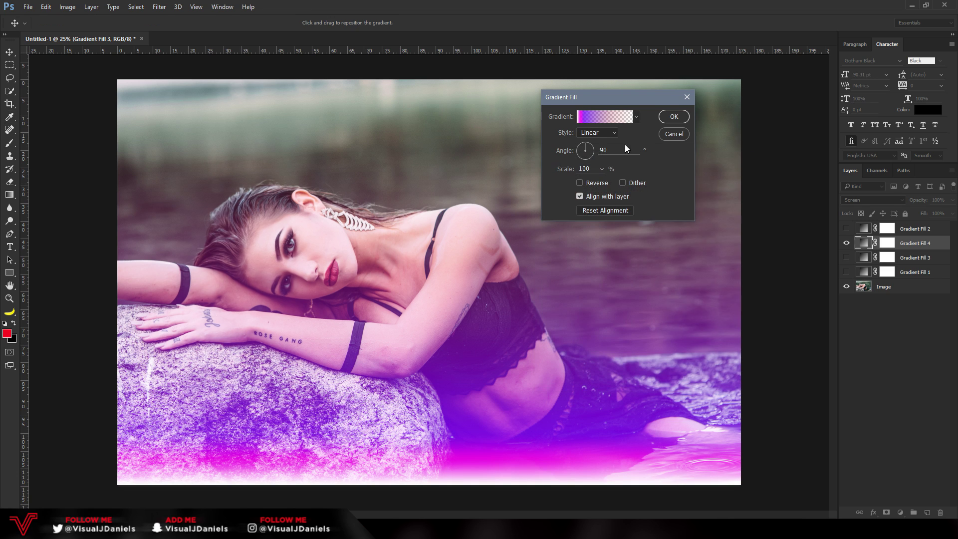
Step: Keep Gradient Fill 4 Linear at 0° angle so the glow enters from the left, adjusting Scale
click(610, 134)
click(605, 137)
click(592, 151)
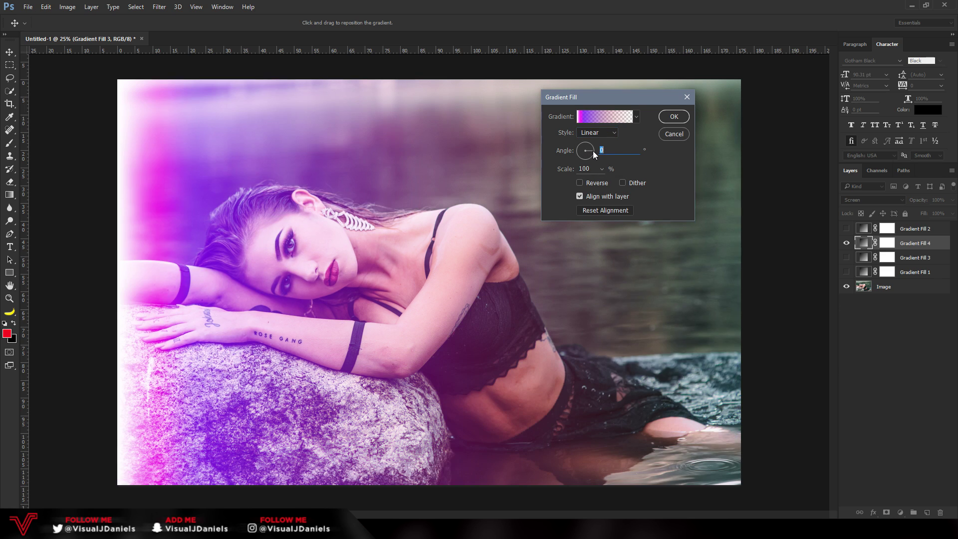
click(601, 169)
drag(602, 180, 600, 184)
Step: Move the magenta stop to 3% location, apply Gradient Fill 4, and keep it in Screen mode
click(603, 116)
click(552, 322)
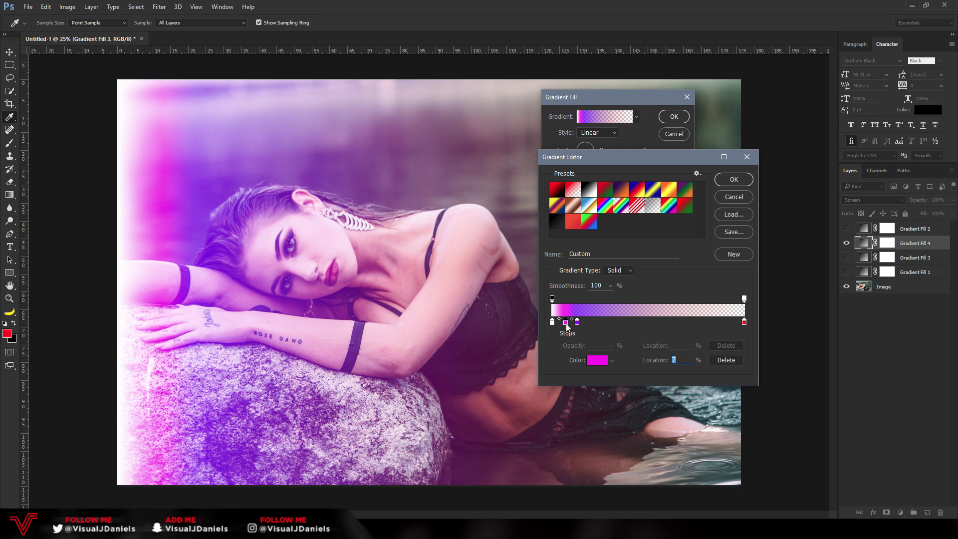
drag(566, 325, 564, 325)
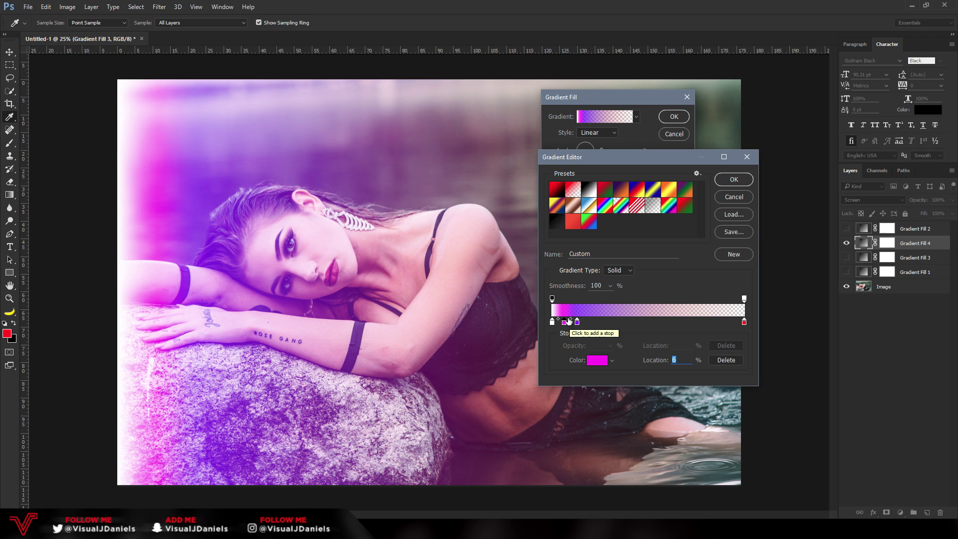
drag(564, 323, 557, 323)
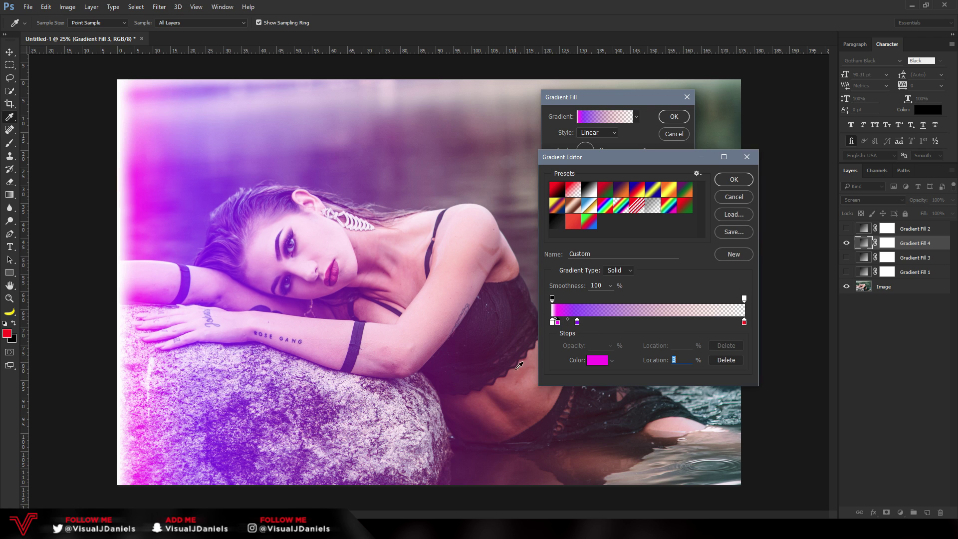
click(746, 183)
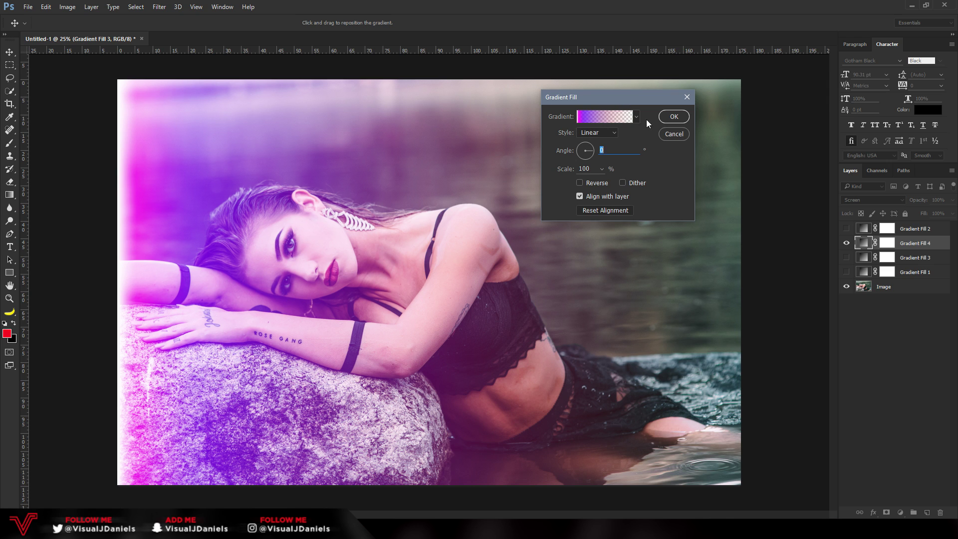
click(682, 118)
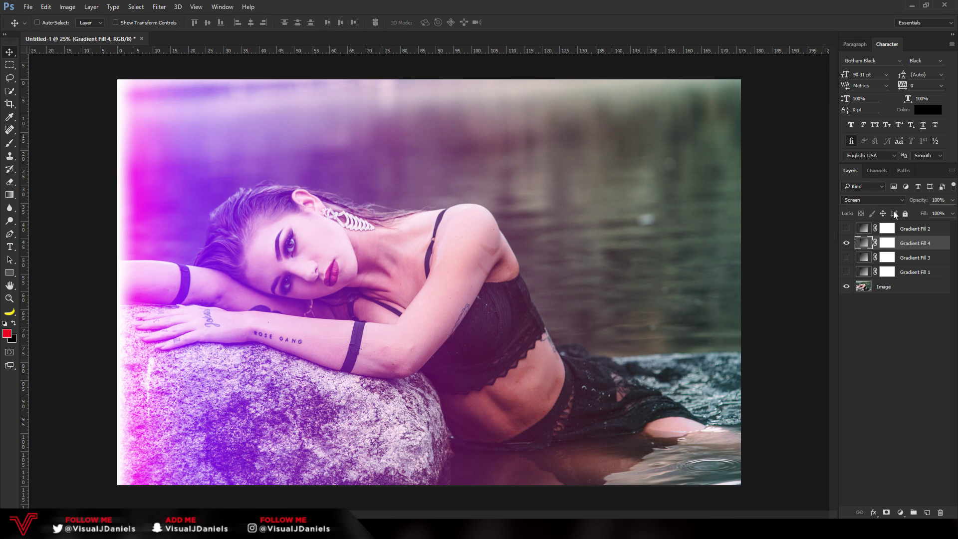
click(868, 200)
click(860, 199)
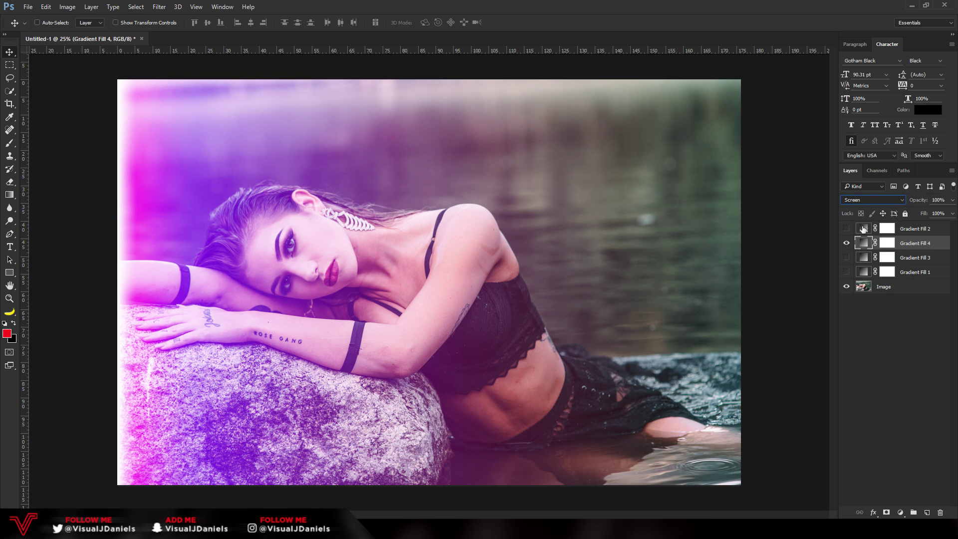